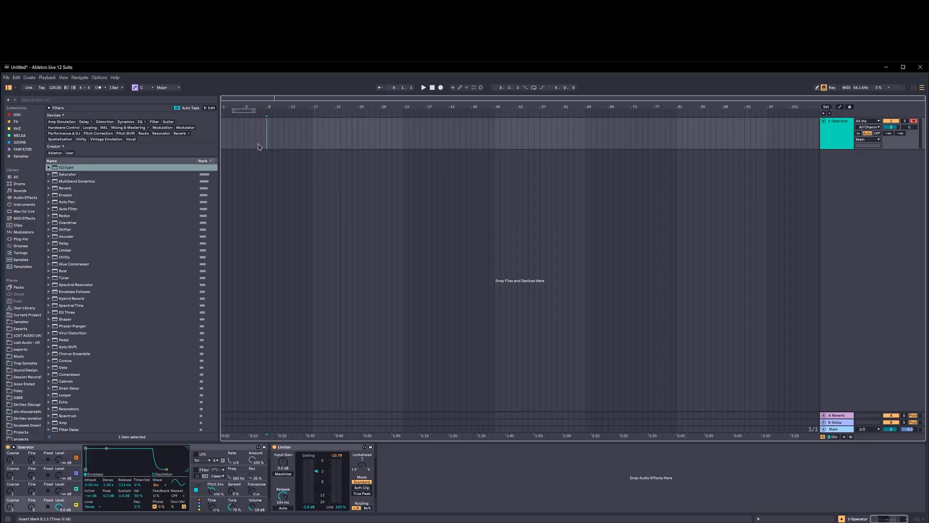
- Show Operator's pitch envelope settings and audition the sound with repeated notes
{"action": "left_click", "coordinate": [212, 486]}
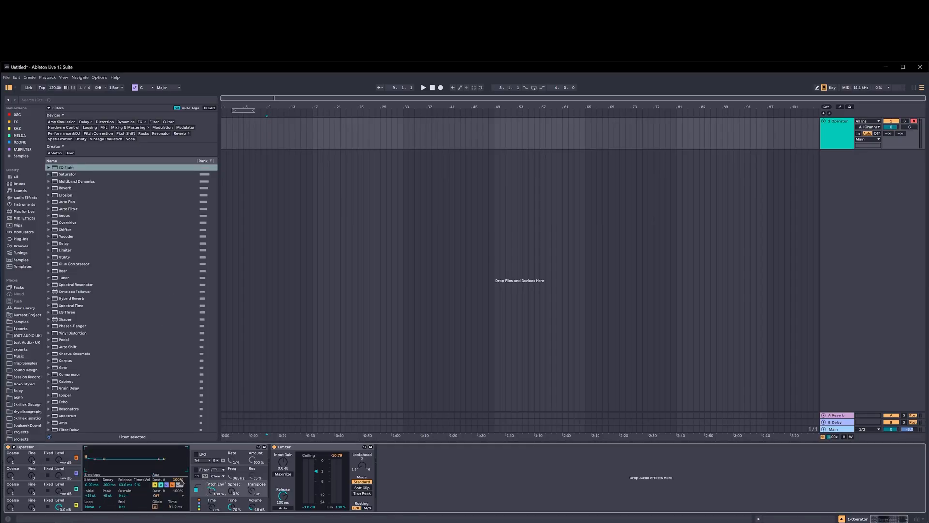
{"action": "key", "text": "a"}
{"action": "key", "text": "a"}
{"action": "key", "text": "a"}
{"action": "key", "text": "a"}
{"action": "key", "text": "a"}
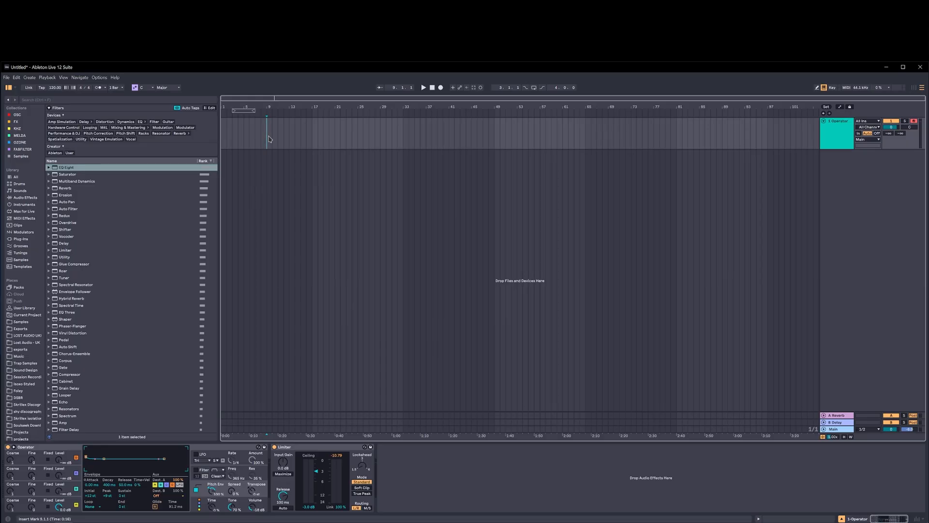
- Insert an EQ Eight between Operator and the Limiter, enable its band 8 low-pass, and set the frequency to 177 Hz
{"action": "left_click_drag", "start_coordinate": [54, 168], "coordinate": [269, 463]}
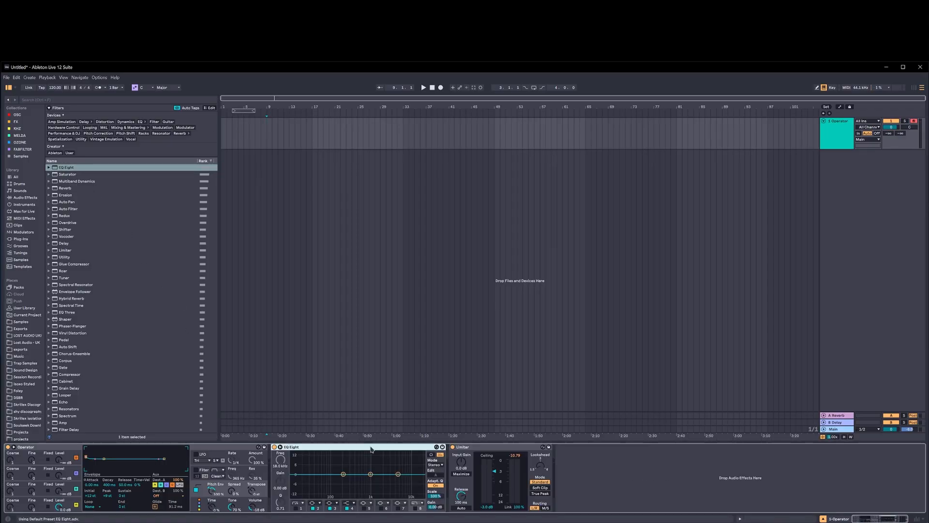
{"action": "left_click", "coordinate": [416, 508]}
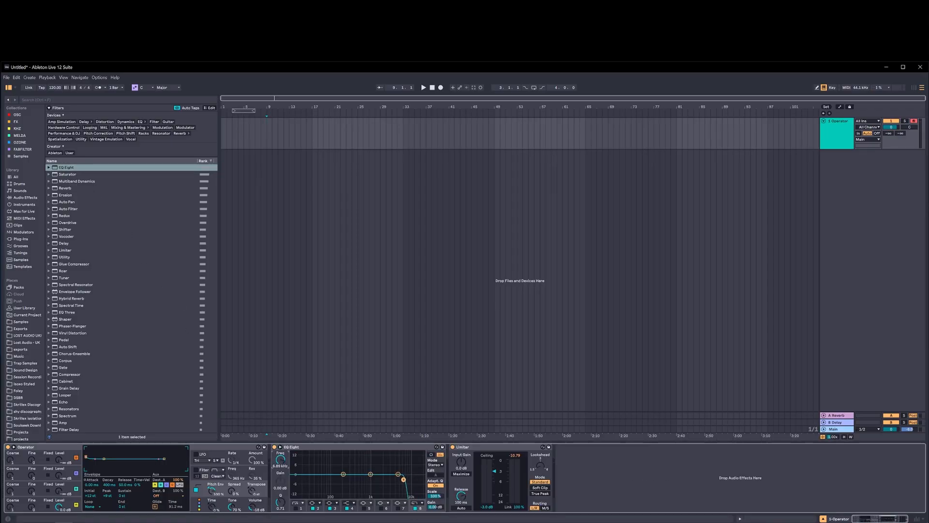
{"action": "left_click_drag", "start_coordinate": [280, 461], "coordinate": [279, 489]}
{"action": "type", "text": "177"}
{"action": "key", "text": "Return"}
{"action": "left_click", "coordinate": [349, 460]}
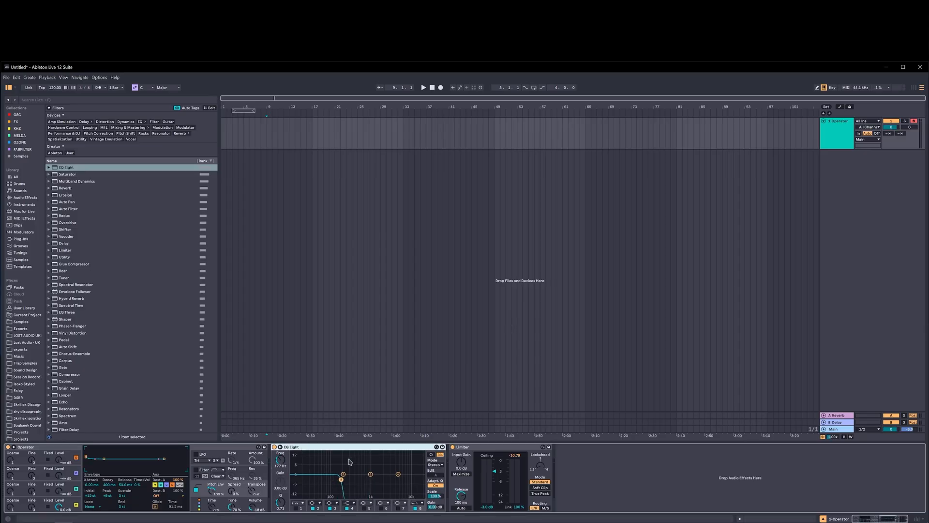
- Group the EQ Eight into an Audio Effect Rack and create a second, empty chain in its chain list
{"action": "key", "text": "ctrl+g"}
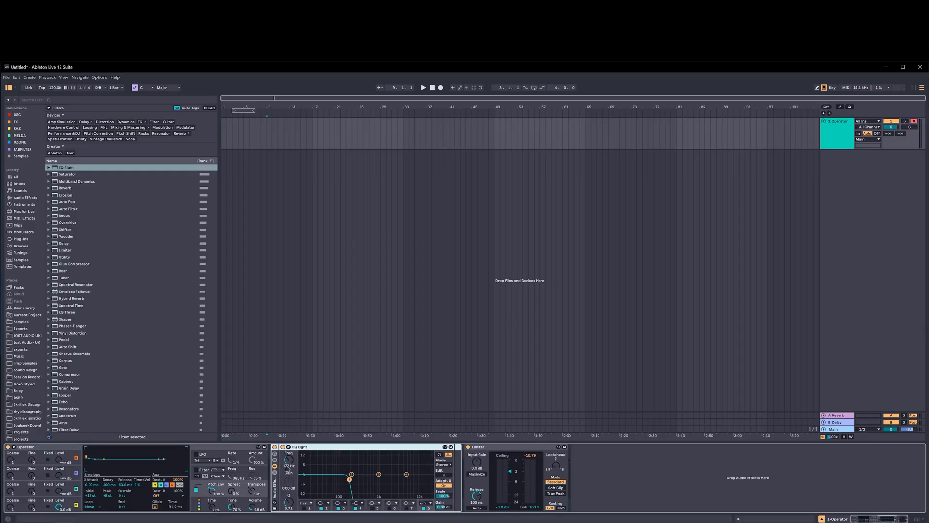
{"action": "left_click", "coordinate": [275, 472]}
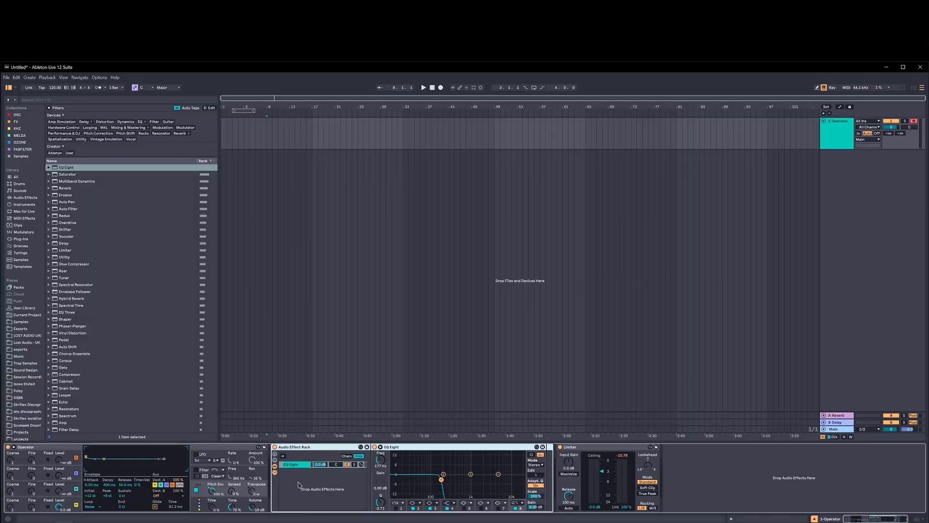
{"action": "right_click", "coordinate": [296, 478]}
{"action": "left_click", "coordinate": [299, 492]}
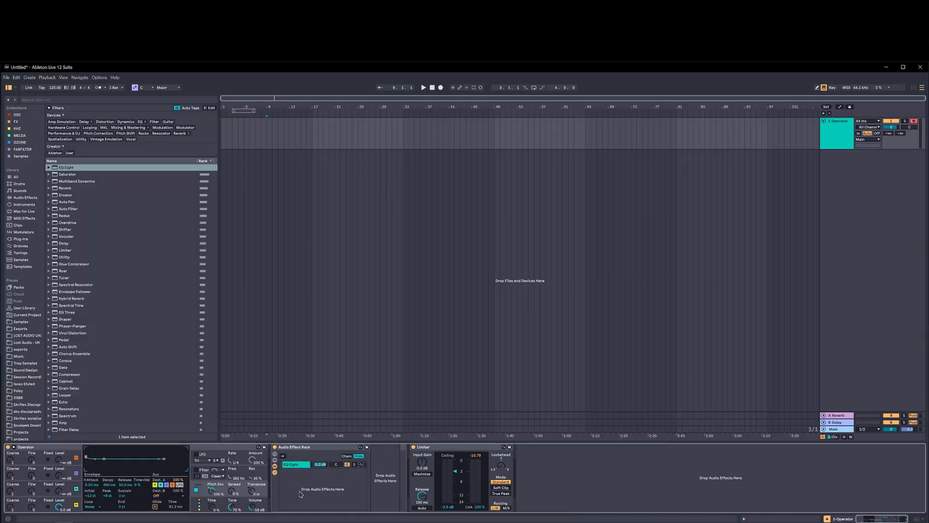
{"action": "key", "text": "ctrl+t"}
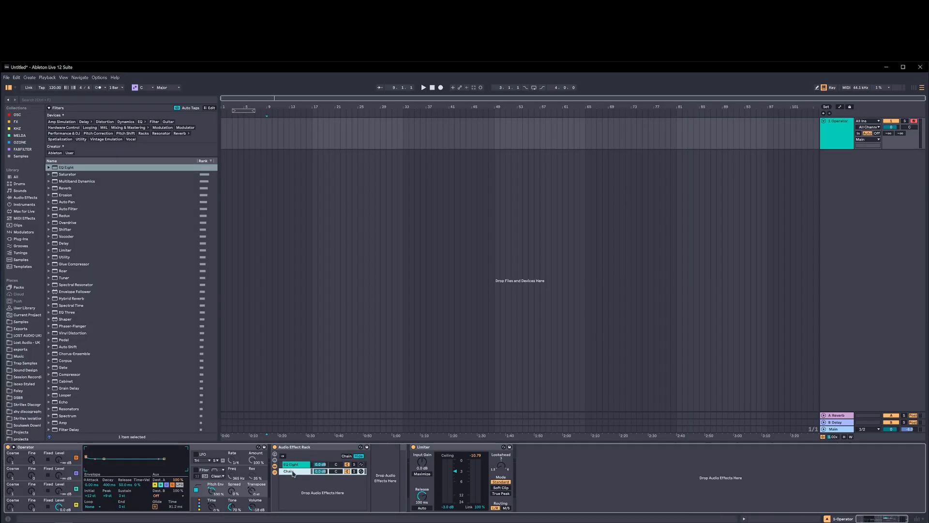
- Add an EQ Eight to the second rack chain and enable its band 1 high-pass at 300 Hz
{"action": "left_click", "coordinate": [292, 465]}
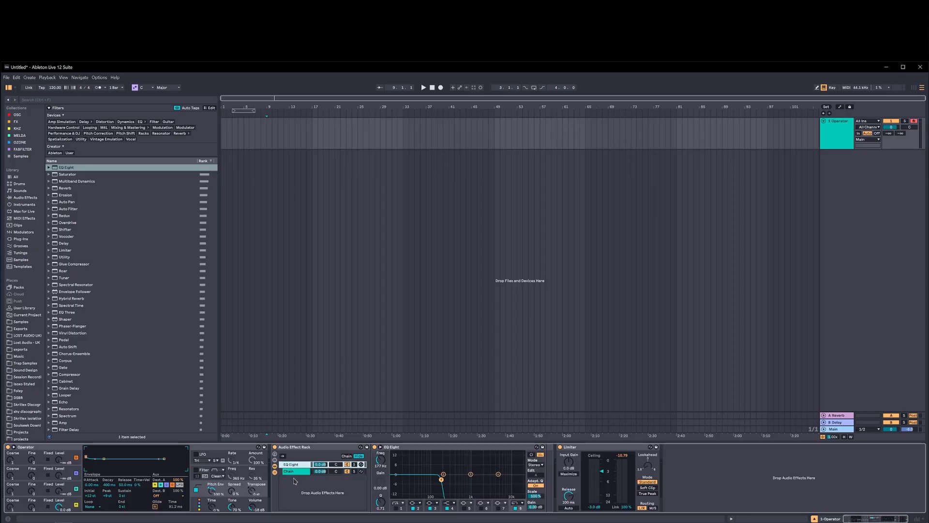
{"action": "left_click", "coordinate": [291, 472]}
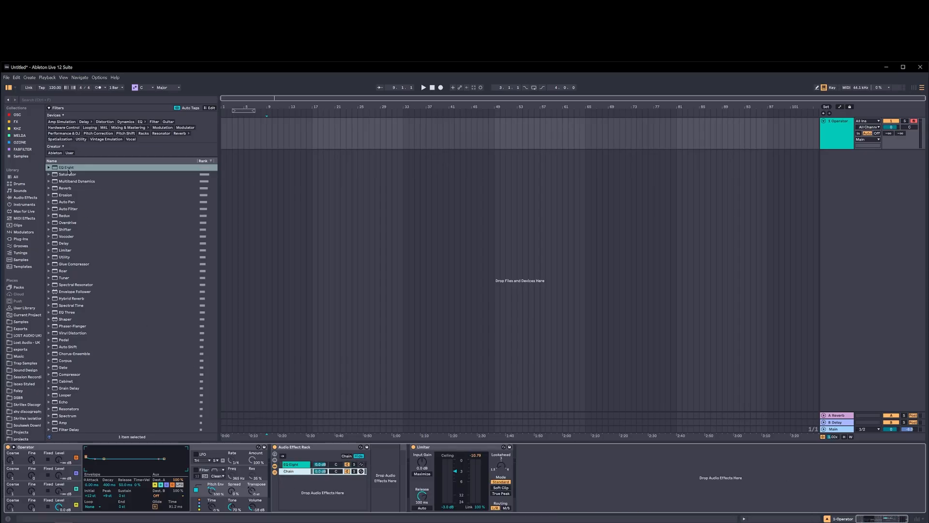
{"action": "left_click_drag", "start_coordinate": [67, 168], "coordinate": [390, 467]}
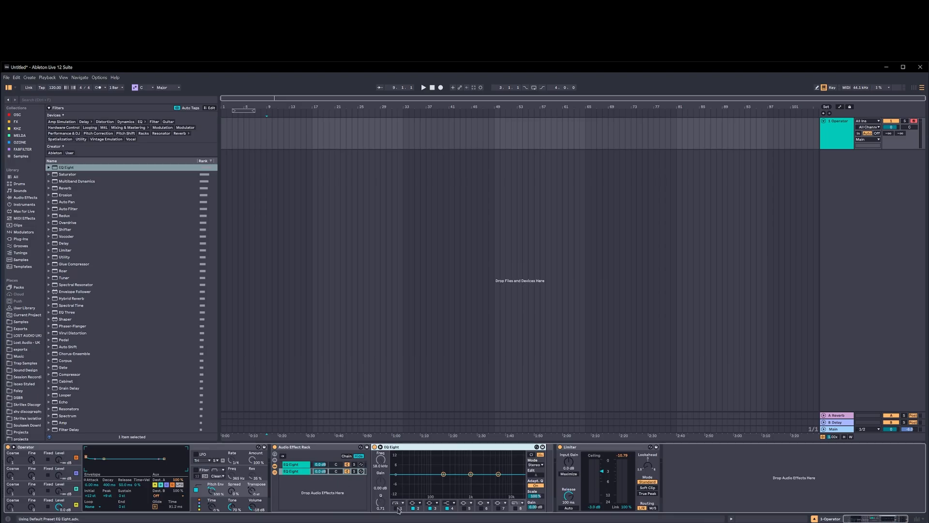
{"action": "left_click", "coordinate": [396, 508]}
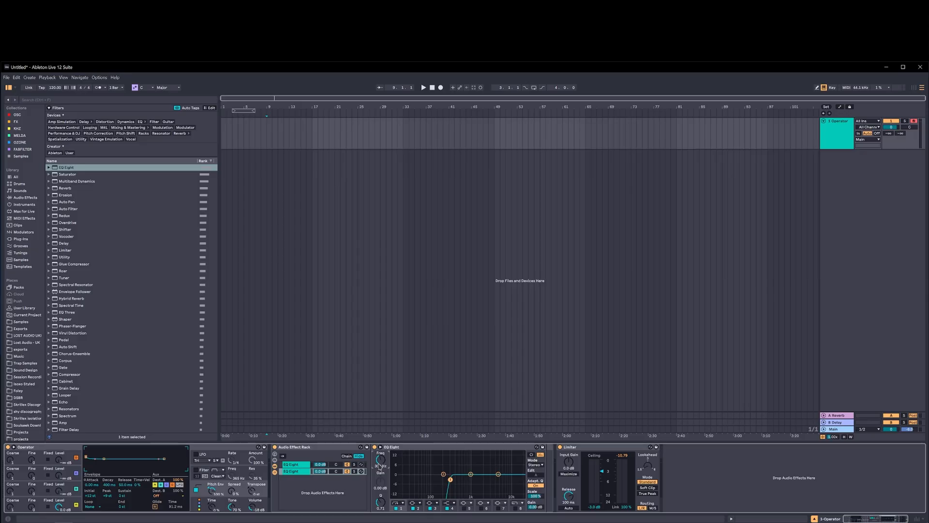
- Compare the EQ Eight curves of the low-pass and high-pass chains
{"action": "left_click", "coordinate": [294, 464]}
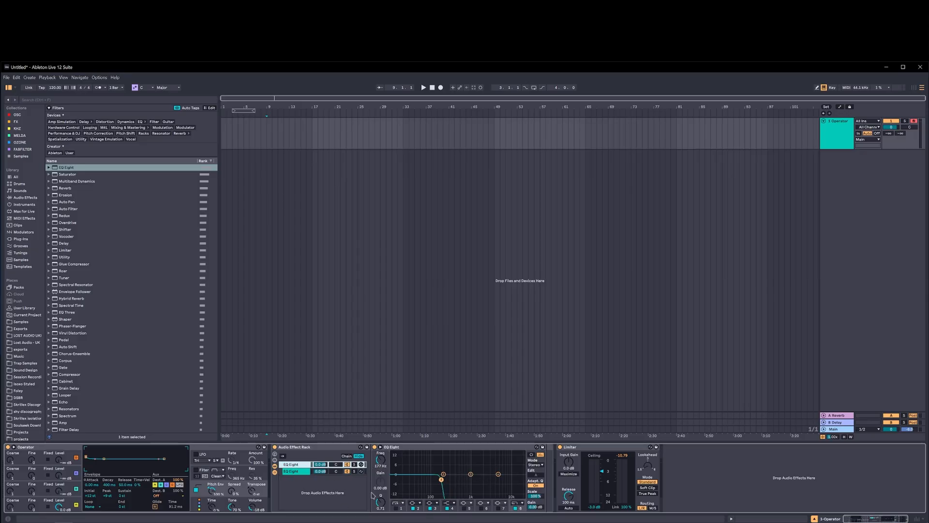
{"action": "left_click", "coordinate": [297, 473]}
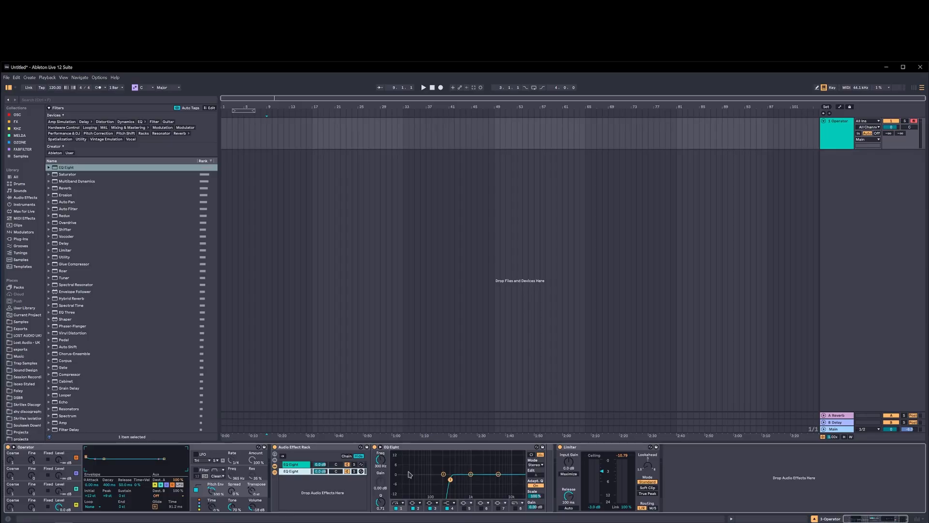
{"action": "key", "text": "Up"}
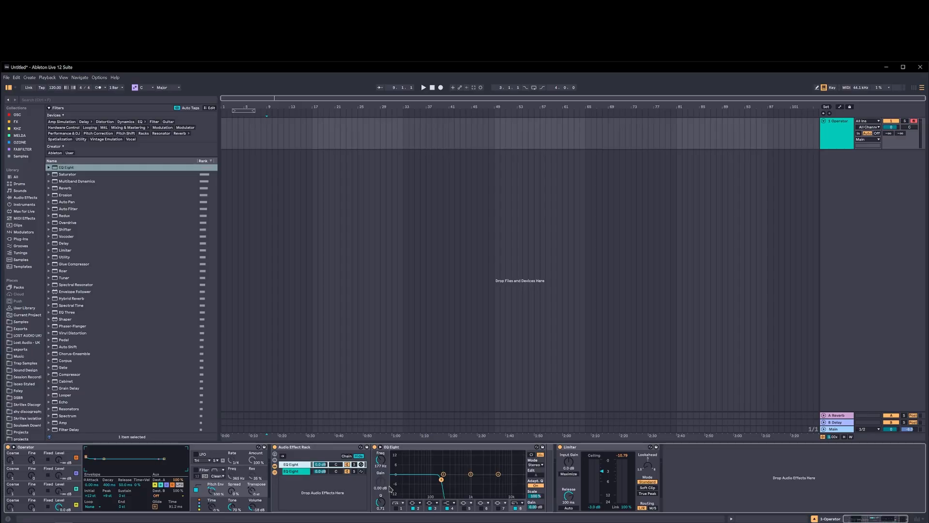
- Insert an Erosion effect before the EQ Eight in the high-pass chain
{"action": "left_click", "coordinate": [301, 472]}
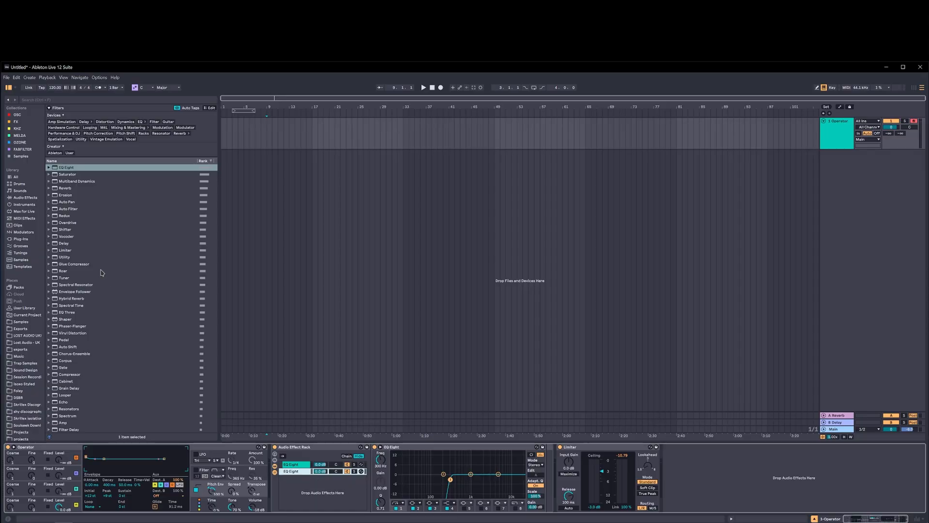
{"action": "left_click", "coordinate": [30, 200]}
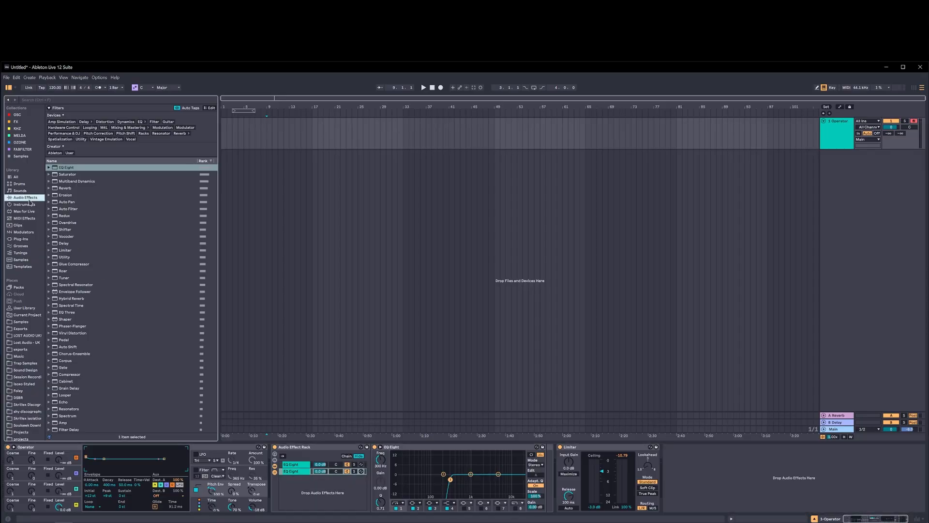
{"action": "left_click", "coordinate": [68, 194]}
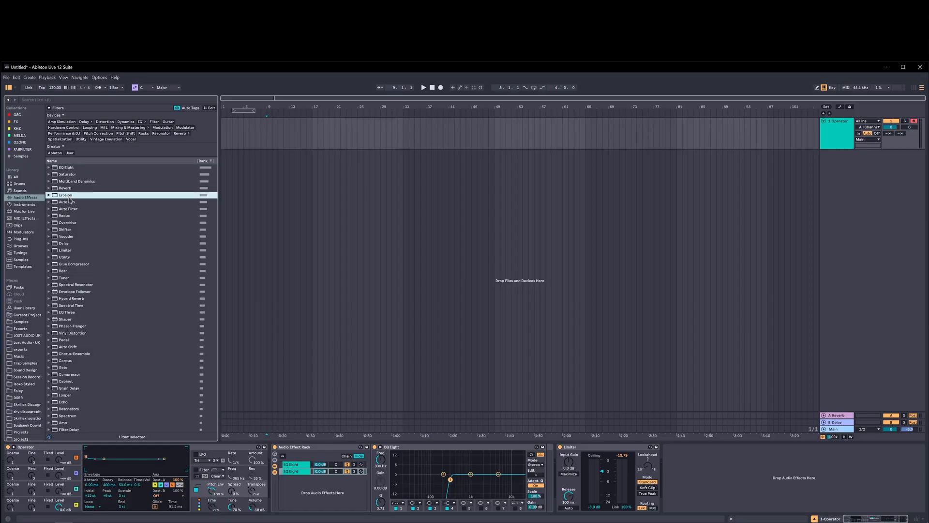
{"action": "left_click_drag", "start_coordinate": [70, 198], "coordinate": [382, 486]}
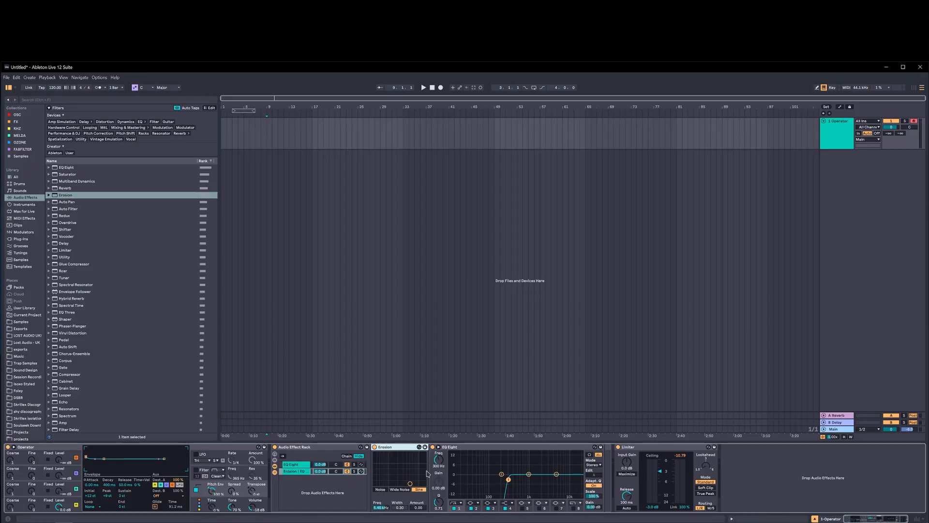
- Set Erosion to Wide Noise, raise its amount, and widen the noise band to 2.90
{"action": "left_click_drag", "start_coordinate": [411, 483], "coordinate": [407, 454]}
{"action": "left_click", "coordinate": [400, 489]}
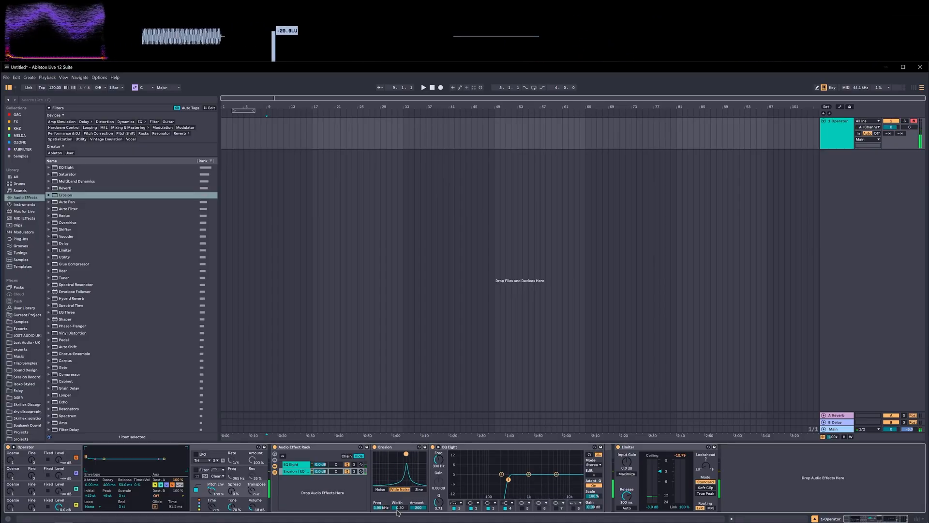
{"action": "left_click_drag", "start_coordinate": [398, 508], "coordinate": [394, 455]}
- Try Erosion's Noise mode at about 1.84 kHz with an amount of about 146, and audition it
{"action": "left_click", "coordinate": [381, 490]}
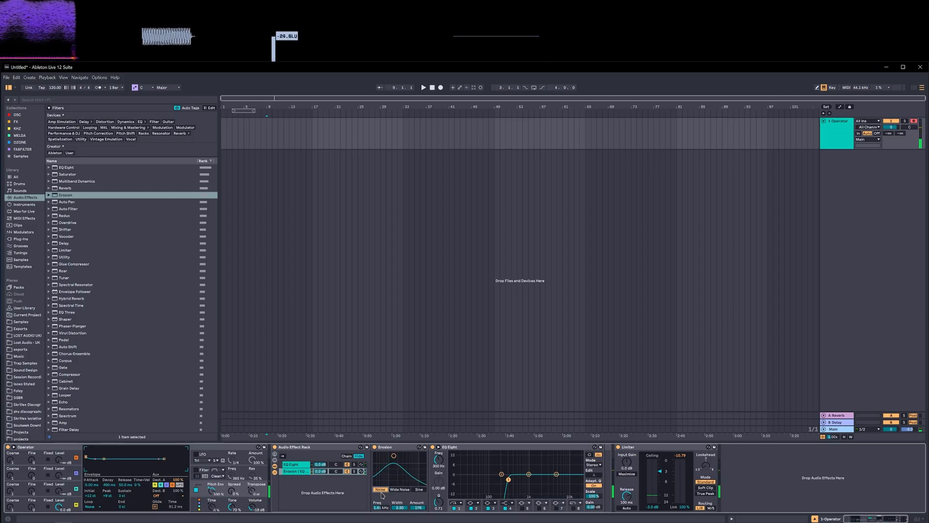
{"action": "mouse_move", "coordinate": [393, 456]}
{"action": "left_mouse_down"}
{"action": "mouse_move", "coordinate": [388, 470]}
{"action": "mouse_move", "coordinate": [388, 458]}
{"action": "left_mouse_up"}
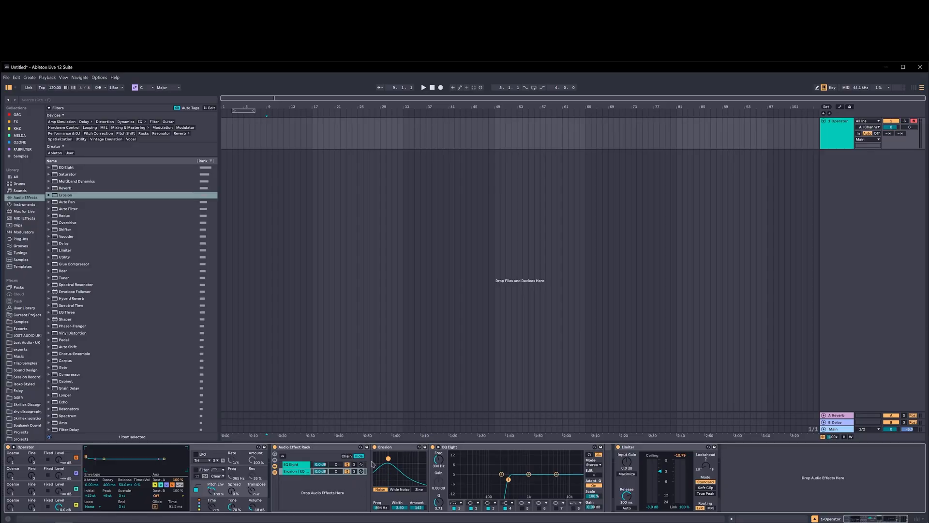
{"action": "left_click_drag", "start_coordinate": [396, 466], "coordinate": [404, 465]}
{"action": "key", "text": "f"}
{"action": "left_click", "coordinate": [319, 471]}
{"action": "mouse_move", "coordinate": [320, 471]}
{"action": "left_mouse_down"}
{"action": "mouse_move", "coordinate": [320, 513]}
{"action": "mouse_move", "coordinate": [320, 474]}
{"action": "left_mouse_up"}
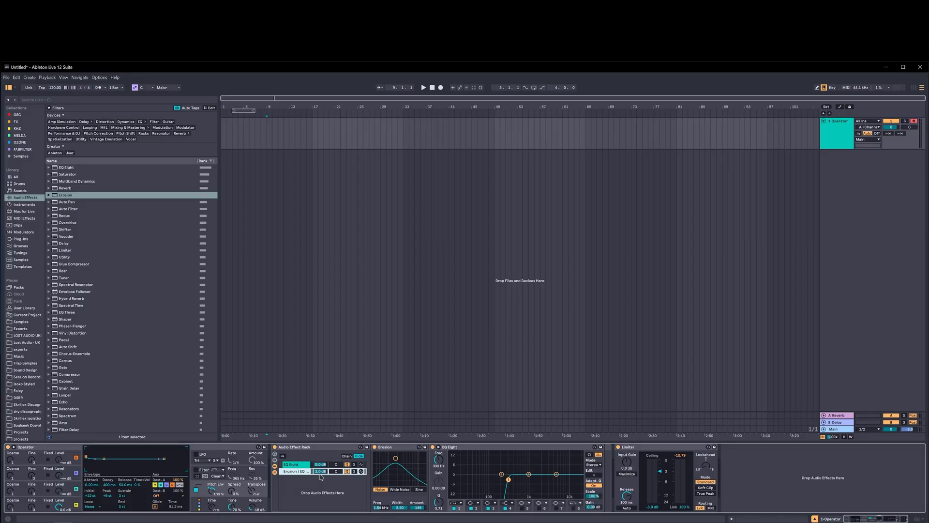
{"action": "left_click_drag", "start_coordinate": [320, 477], "coordinate": [317, 466]}
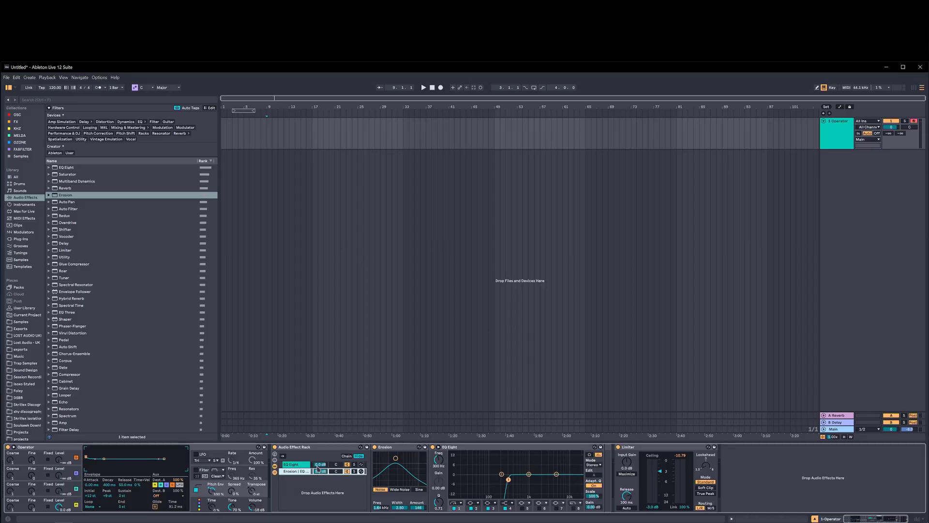
- Set Erosion to Wide Noise at about 2.15 kHz with an amount of about 41
{"action": "left_click", "coordinate": [393, 449]}
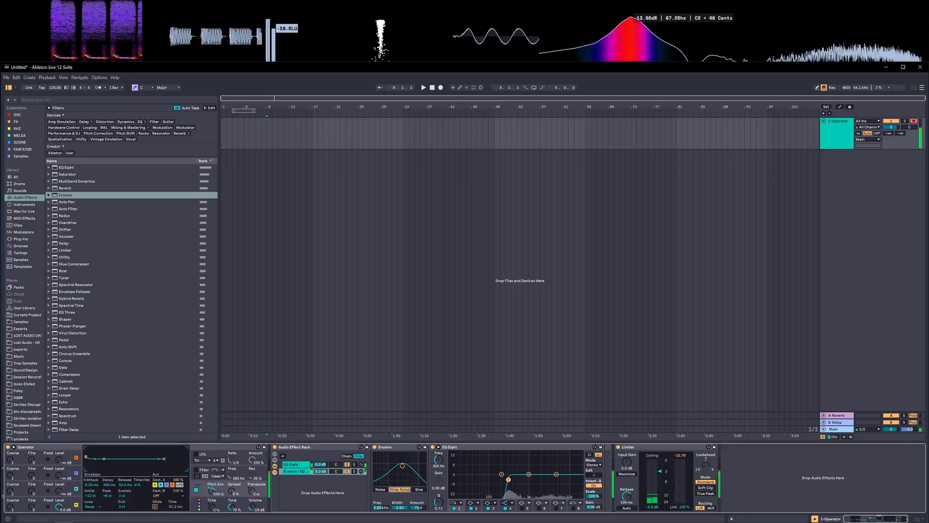
{"action": "left_click_drag", "start_coordinate": [402, 466], "coordinate": [406, 481]}
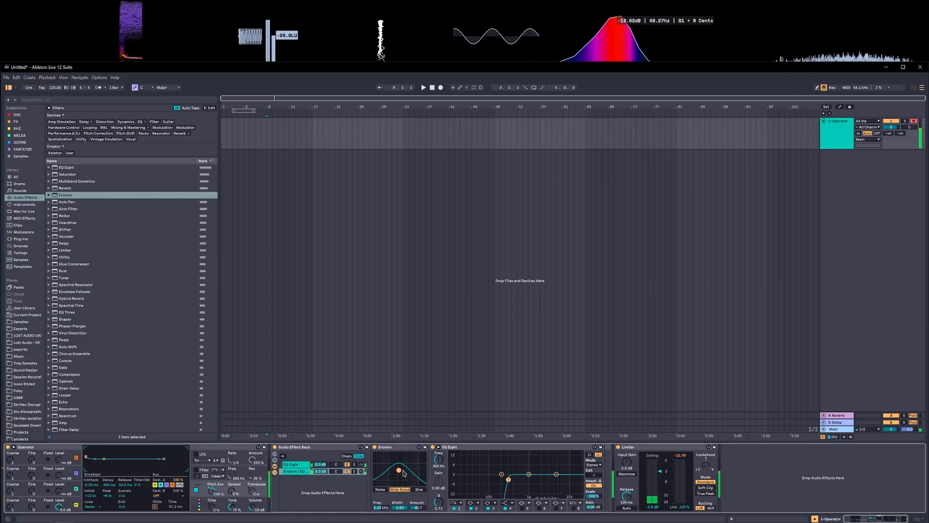
- Insert a Roar effect between Erosion and the EQ Eight in the high-pass chain, and turn Erosion off
{"action": "left_click", "coordinate": [63, 271]}
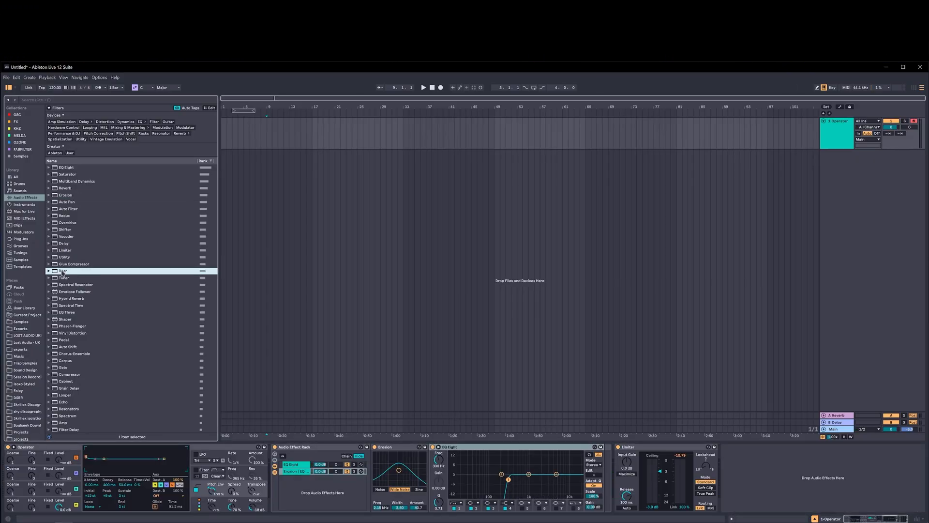
{"action": "left_click_drag", "start_coordinate": [62, 272], "coordinate": [428, 473]}
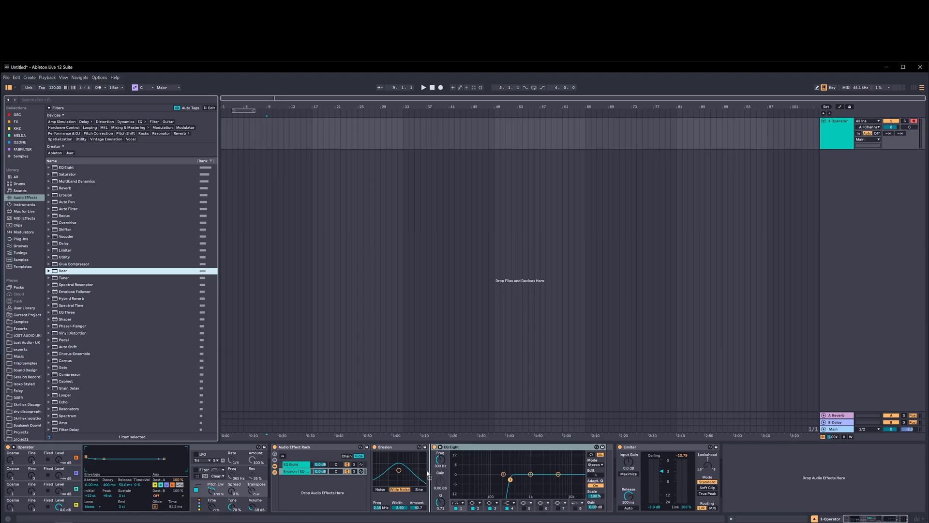
{"action": "left_click", "coordinate": [375, 447]}
- Set Roar's shaper to Noise Injection and try out its amount
{"action": "left_click", "coordinate": [490, 507]}
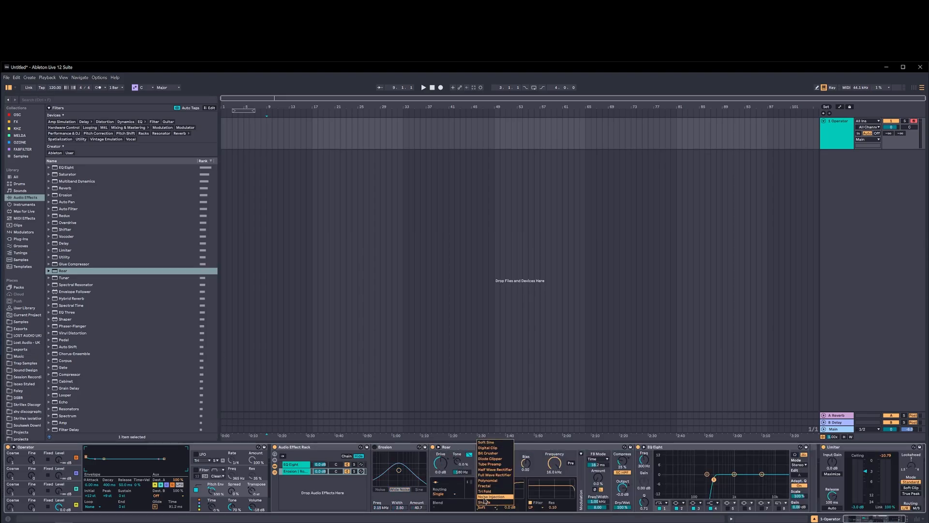
{"action": "left_click", "coordinate": [484, 497]}
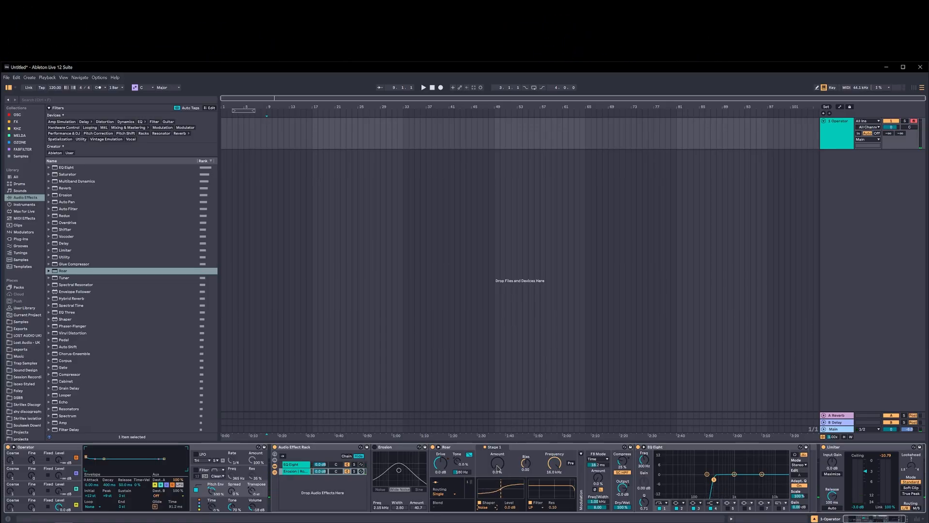
{"action": "mouse_move", "coordinate": [498, 463]}
{"action": "left_mouse_down"}
{"action": "mouse_move", "coordinate": [497, 397]}
{"action": "mouse_move", "coordinate": [497, 463]}
{"action": "left_mouse_up"}
- Set Roar's filter type to HP and its frequency to about 3.1 kHz
{"action": "left_click", "coordinate": [535, 508]}
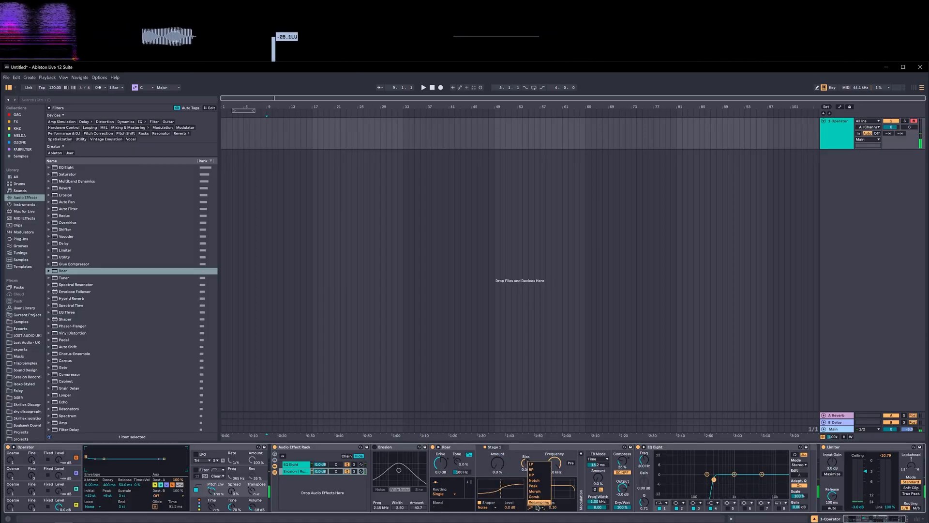
{"action": "left_click", "coordinate": [537, 474]}
{"action": "left_click", "coordinate": [535, 507]}
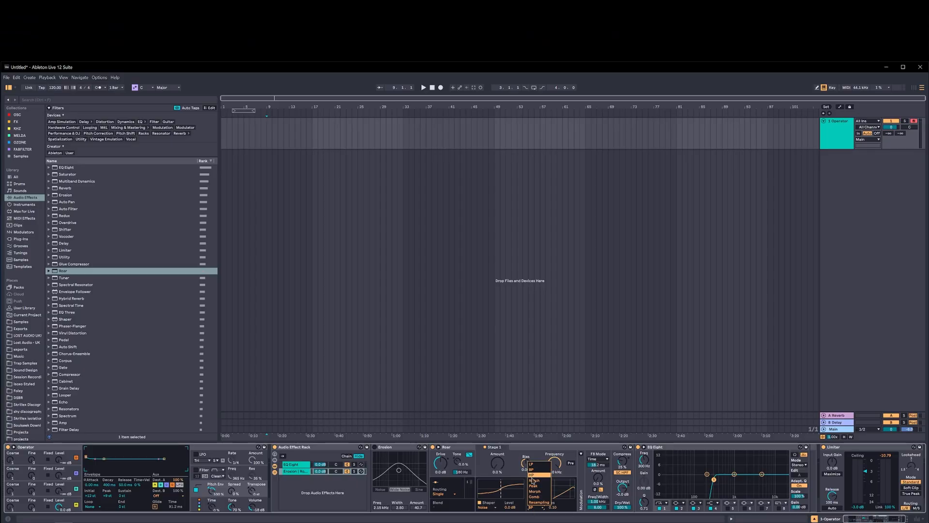
{"action": "left_click", "coordinate": [533, 477]}
{"action": "mouse_move", "coordinate": [555, 464]}
{"action": "left_mouse_down"}
{"action": "mouse_move", "coordinate": [554, 482]}
{"action": "mouse_move", "coordinate": [555, 472]}
{"action": "left_mouse_up"}
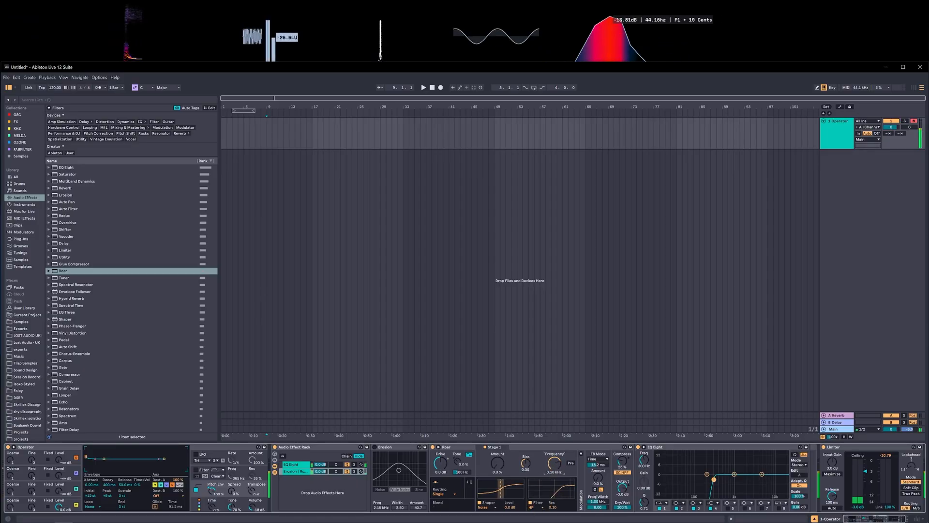
- Raise Roar's noise injection amount and lower its filter frequency to about 1.8 kHz
{"action": "left_click_drag", "start_coordinate": [497, 464], "coordinate": [497, 447]}
{"action": "left_click_drag", "start_coordinate": [554, 463], "coordinate": [554, 462]}
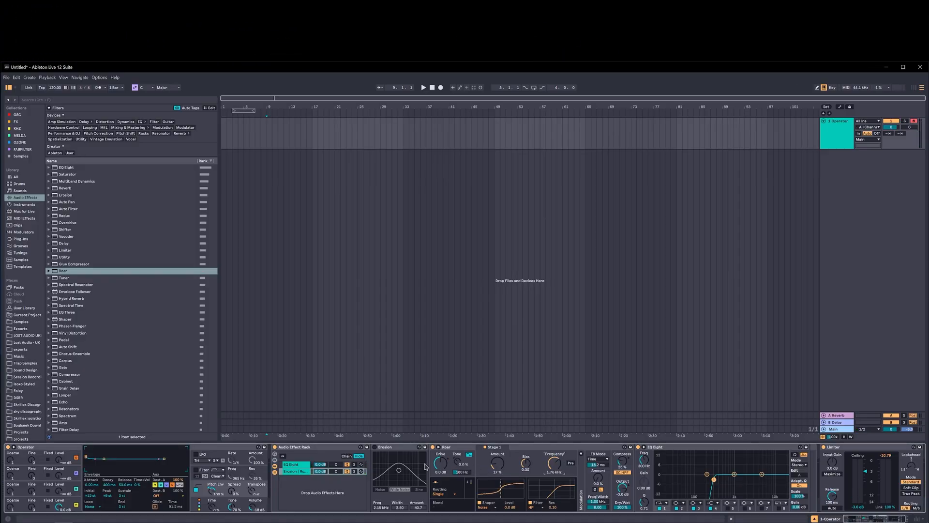
- Set Roar's output to about 3.4 dB, and turn Erosion on in place of Roar
{"action": "left_click_drag", "start_coordinate": [623, 488], "coordinate": [624, 482]}
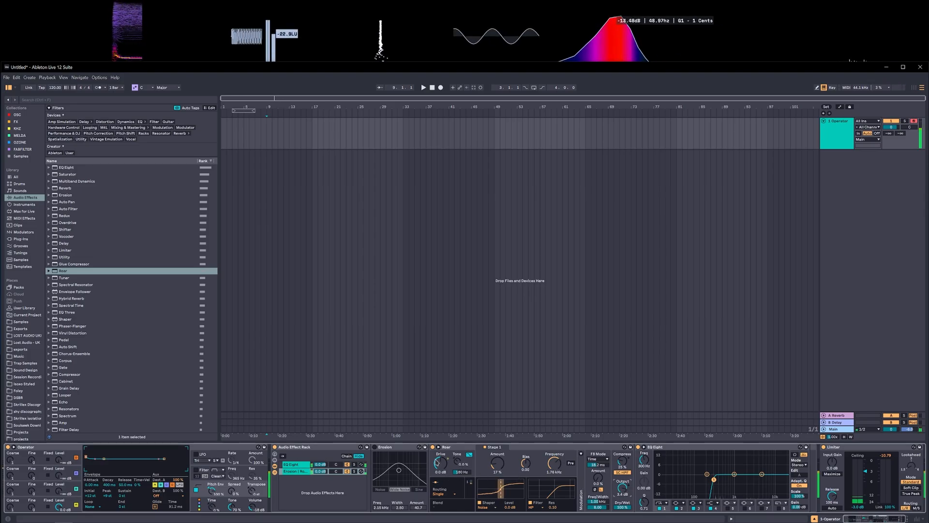
{"action": "left_click", "coordinate": [381, 447]}
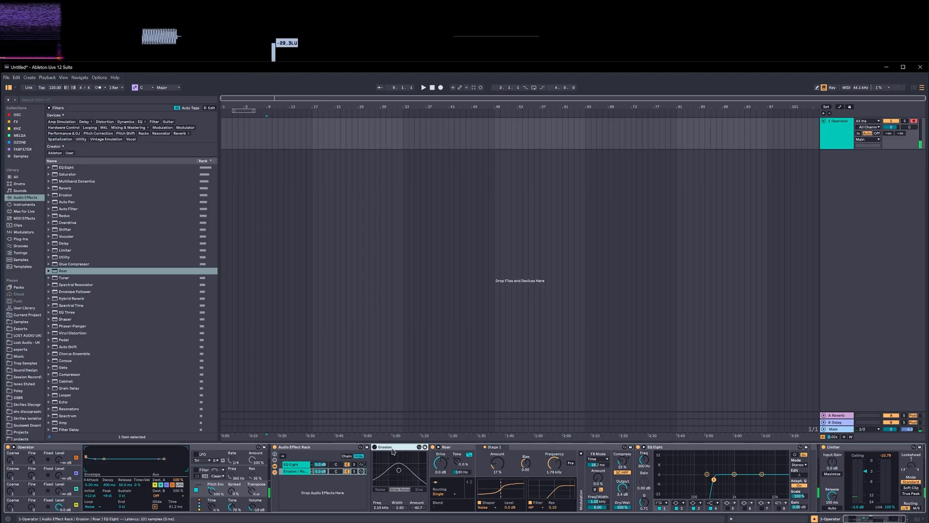
{"action": "left_click", "coordinate": [374, 447]}
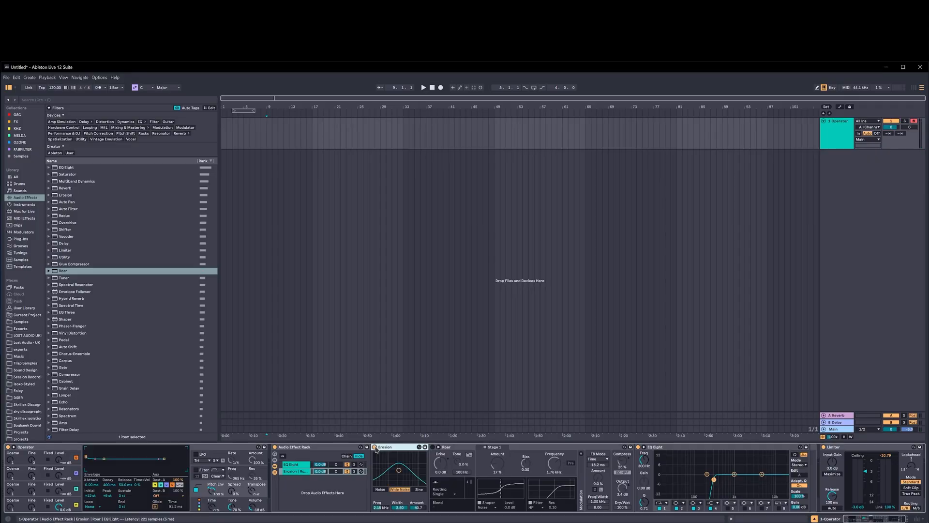
- Set Erosion to Noise mode with its frequency at about 3.6 kHz, and switch back to Roar
{"action": "left_click", "coordinate": [380, 489]}
{"action": "left_click_drag", "start_coordinate": [399, 470], "coordinate": [401, 469]}
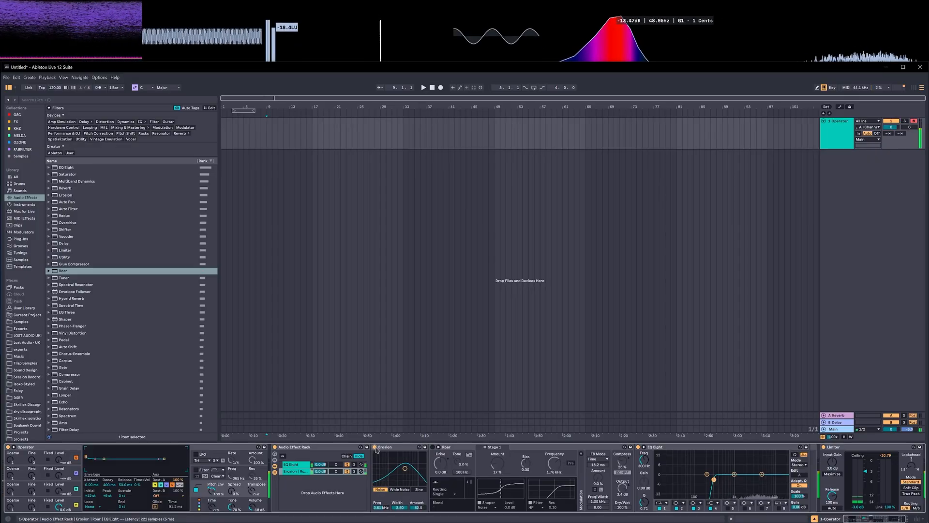
{"action": "left_click", "coordinate": [433, 447]}
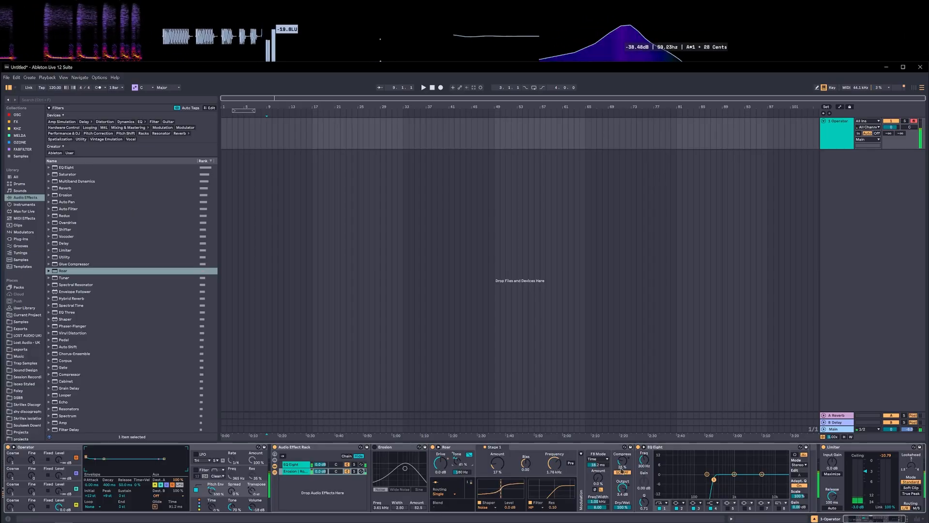
- Turn Erosion on alongside Roar and set its frequency to about 818 Hz and its width to about 2.04
{"action": "left_click", "coordinate": [375, 447]}
{"action": "left_click_drag", "start_coordinate": [405, 468], "coordinate": [382, 465]}
{"action": "left_click_drag", "start_coordinate": [394, 507], "coordinate": [393, 513]}
- Balance the high-pass chain: chain volume about -4.3 dB, Erosion amount about 12.5, and Roar output about 7.2 dB
{"action": "left_click_drag", "start_coordinate": [320, 471], "coordinate": [320, 482]}
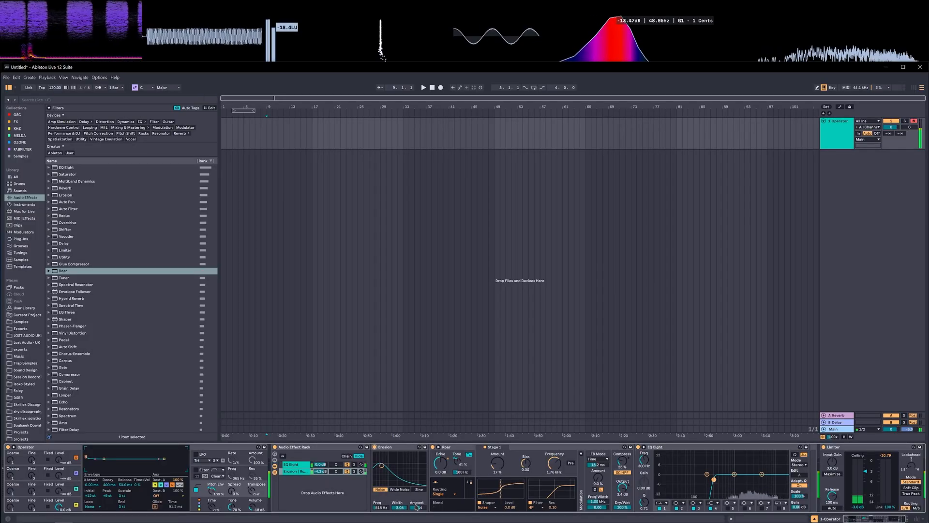
{"action": "left_click_drag", "start_coordinate": [418, 507], "coordinate": [417, 520]}
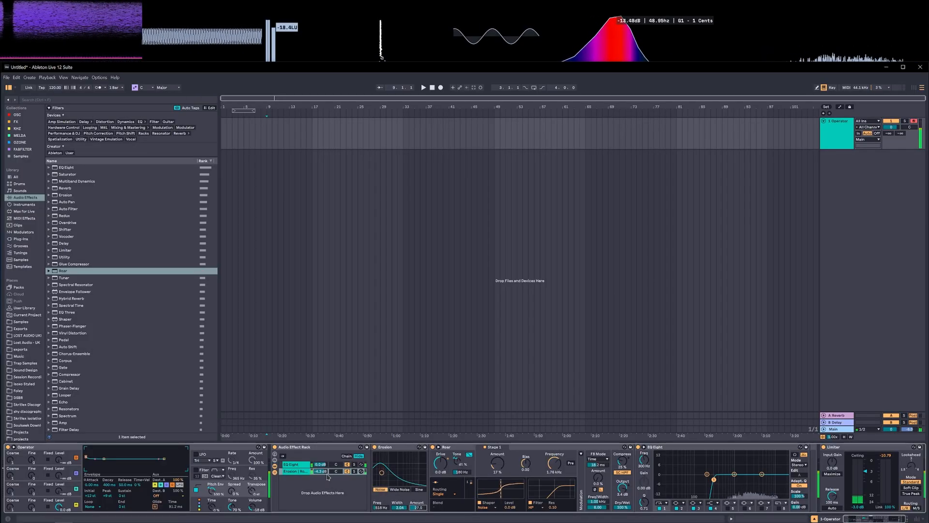
{"action": "left_click_drag", "start_coordinate": [622, 492], "coordinate": [622, 479]}
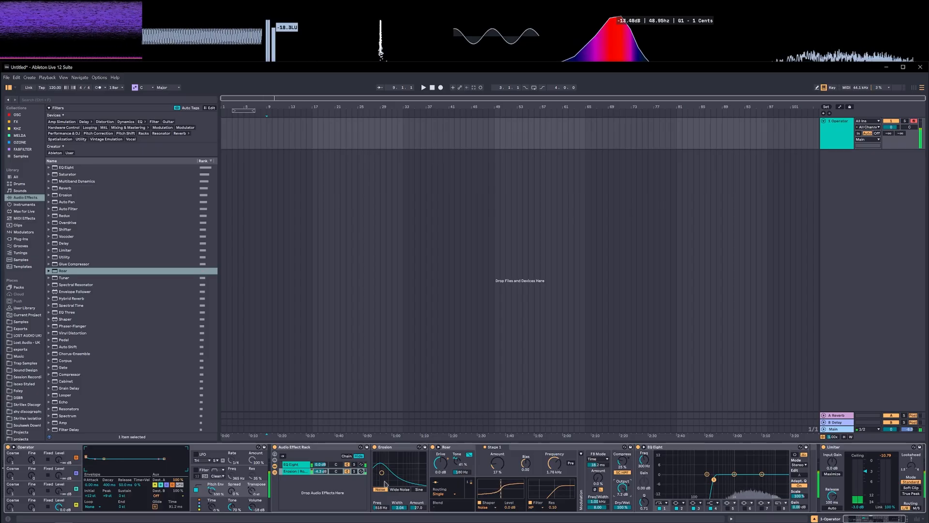
{"action": "left_click_drag", "start_coordinate": [417, 507], "coordinate": [417, 511]}
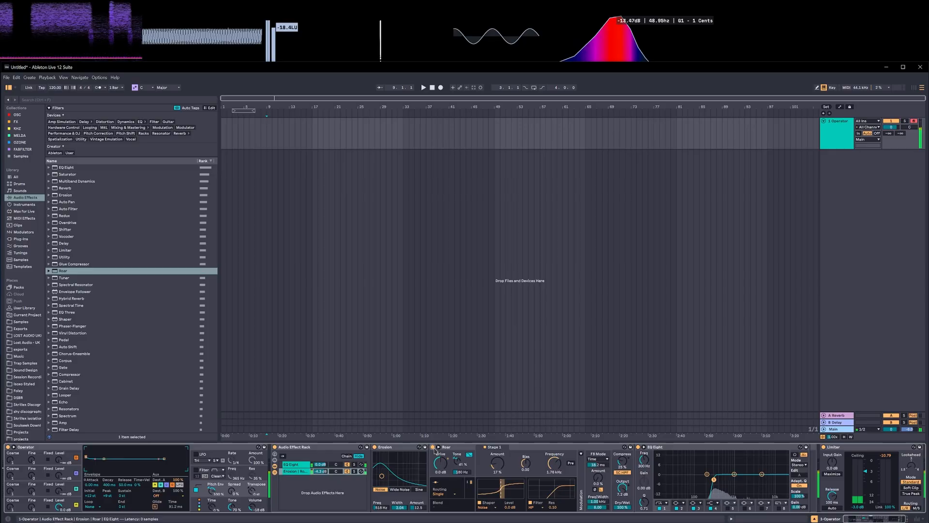
- Compare the sound with Roar off and on, and raise its noise injection amount to about 31%
{"action": "left_click", "coordinate": [433, 447]}
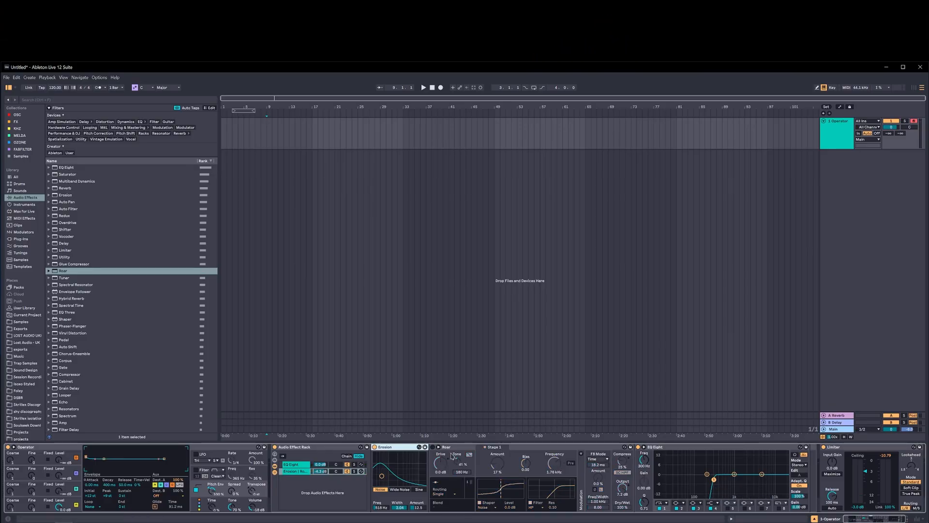
{"action": "left_click", "coordinate": [456, 452]}
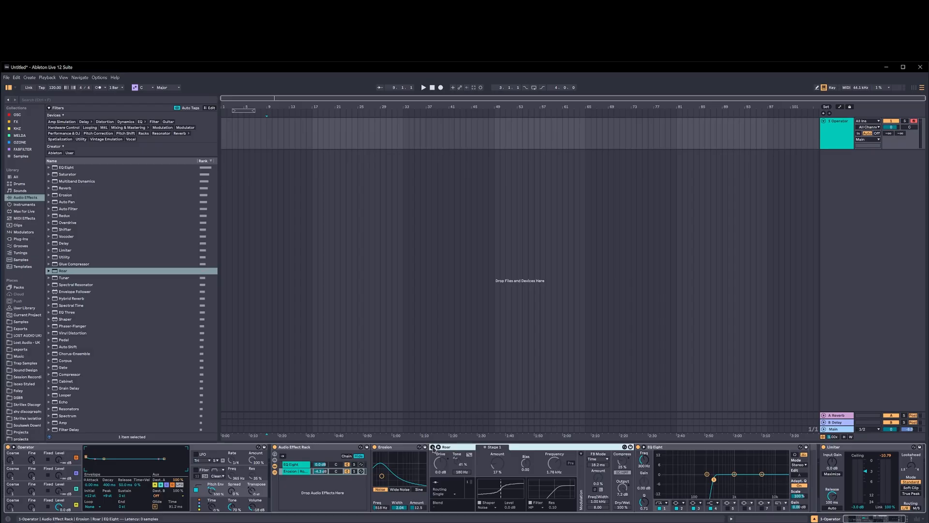
{"action": "left_click", "coordinate": [433, 448]}
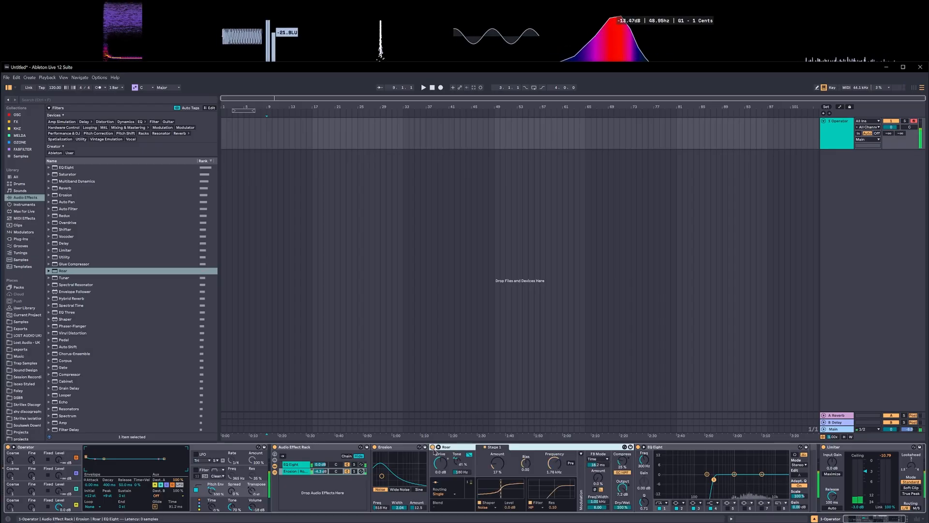
{"action": "left_click_drag", "start_coordinate": [504, 471], "coordinate": [504, 466]}
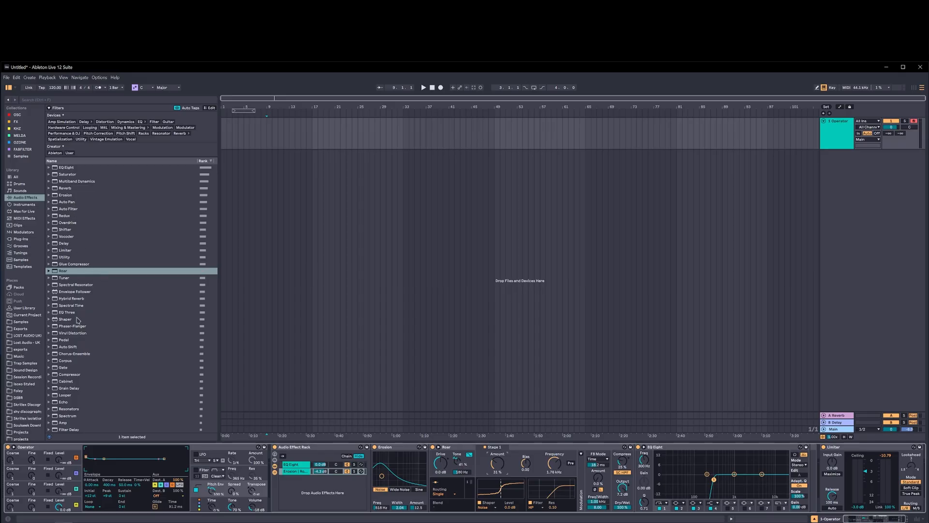
- Insert a Shifter between Roar and the EQ Eight, in Freq mode with a coarse shift of about 952 Hz
{"action": "scroll", "coordinate": [78, 321], "scroll_direction": "down", "scroll_amount": 3}
{"action": "scroll", "coordinate": [77, 291], "scroll_direction": "up", "scroll_amount": 3}
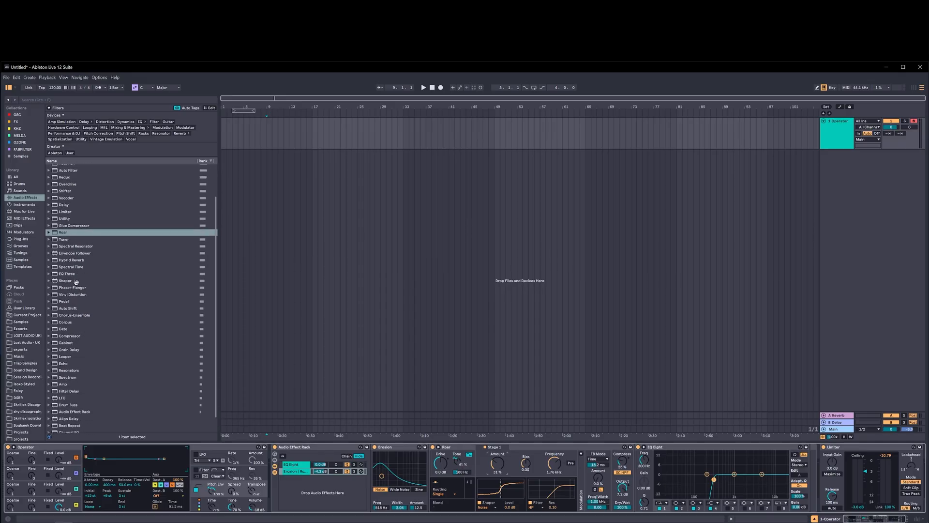
{"action": "left_click_drag", "start_coordinate": [65, 229], "coordinate": [606, 492]}
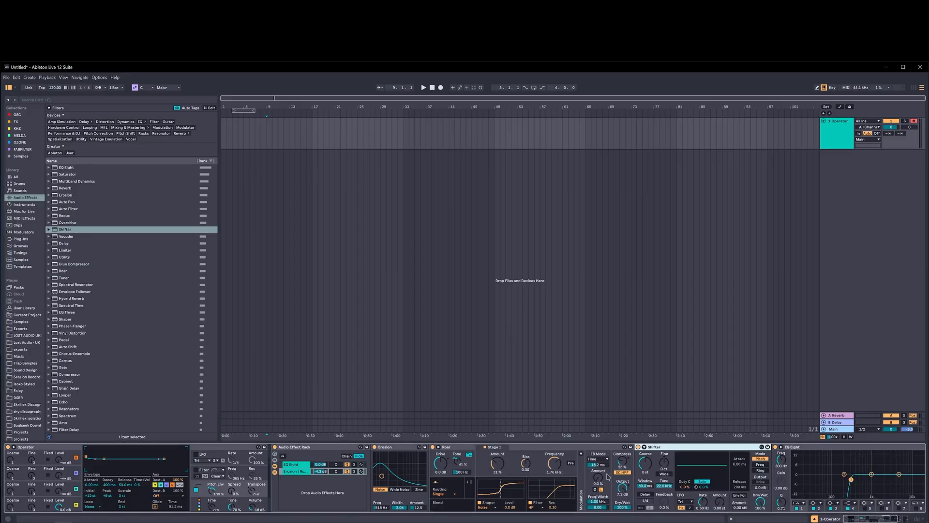
{"action": "left_click", "coordinate": [764, 465]}
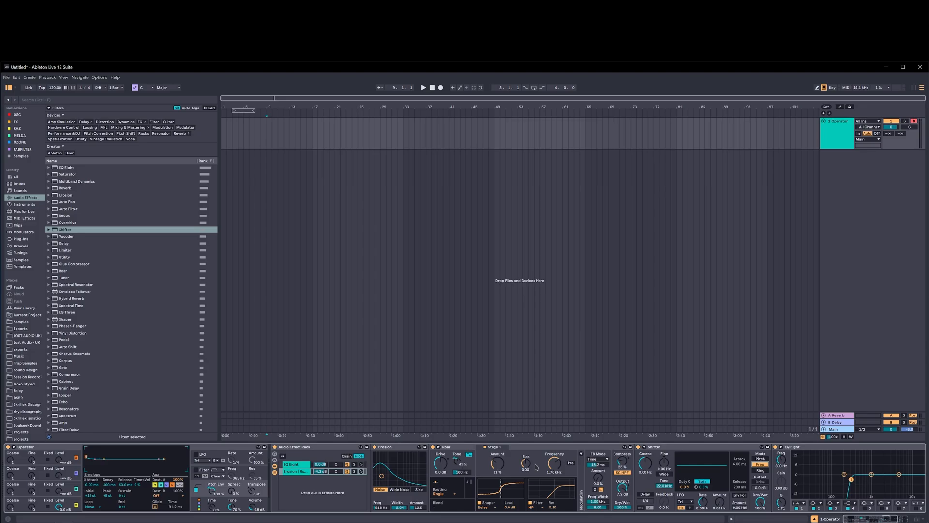
{"action": "key", "text": "f"}
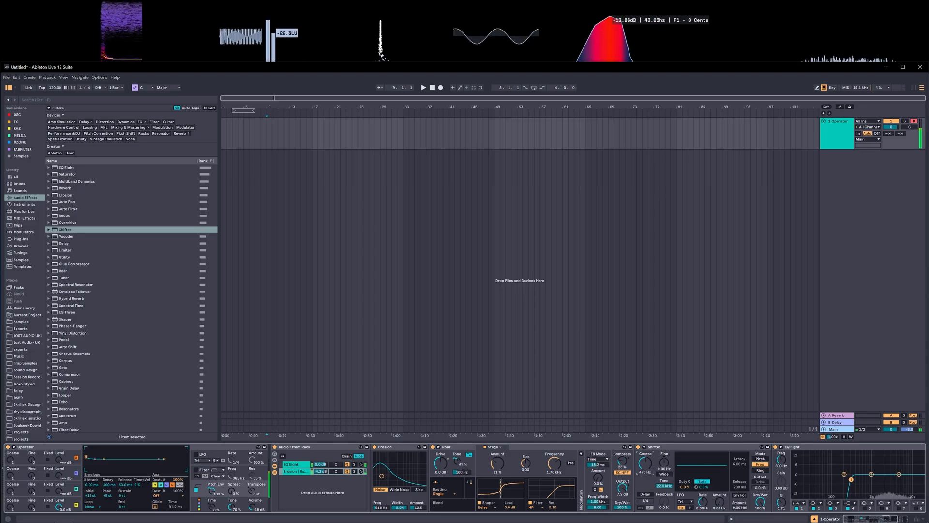
{"action": "mouse_move", "coordinate": [646, 463]}
{"action": "left_mouse_down"}
{"action": "mouse_move", "coordinate": [646, 450]}
{"action": "mouse_move", "coordinate": [663, 448]}
{"action": "mouse_move", "coordinate": [664, 430]}
{"action": "mouse_move", "coordinate": [646, 470]}
{"action": "left_mouse_up"}
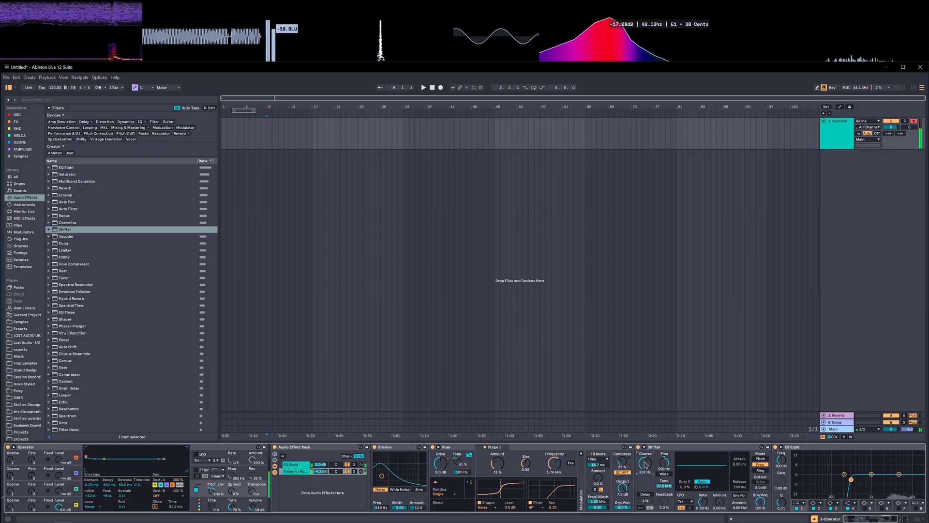
- Insert a Redux between Roar and the EQ Eight, with Erosion and Roar turned off and Roar folded
{"action": "left_click", "coordinate": [76, 217]}
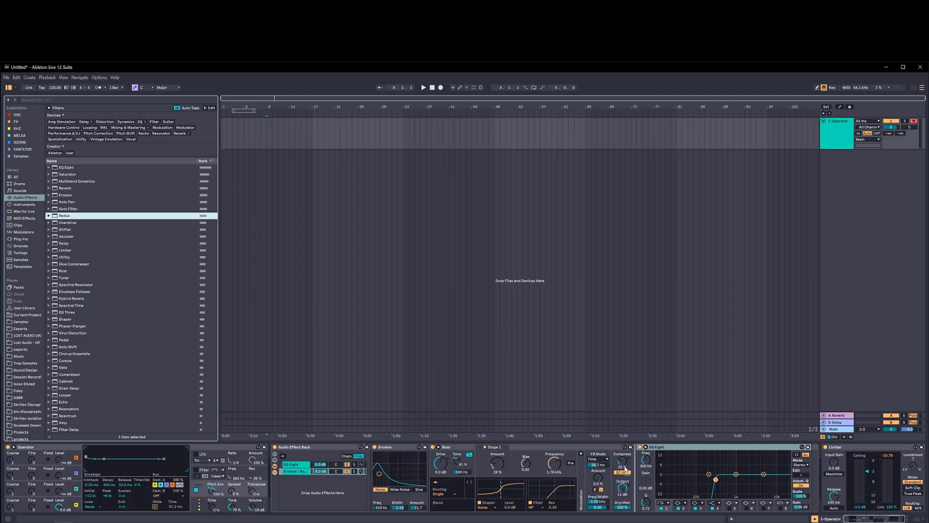
{"action": "left_click_drag", "start_coordinate": [76, 215], "coordinate": [635, 477]}
{"action": "left_click", "coordinate": [375, 447]}
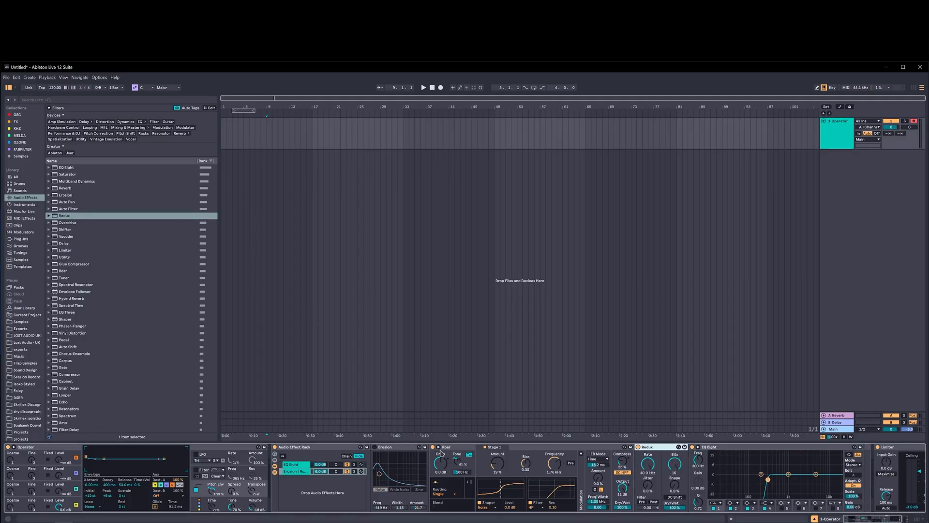
{"action": "left_click", "coordinate": [427, 448]}
{"action": "left_click", "coordinate": [433, 447]}
{"action": "double_click", "coordinate": [452, 448]}
{"action": "left_click", "coordinate": [453, 448]}
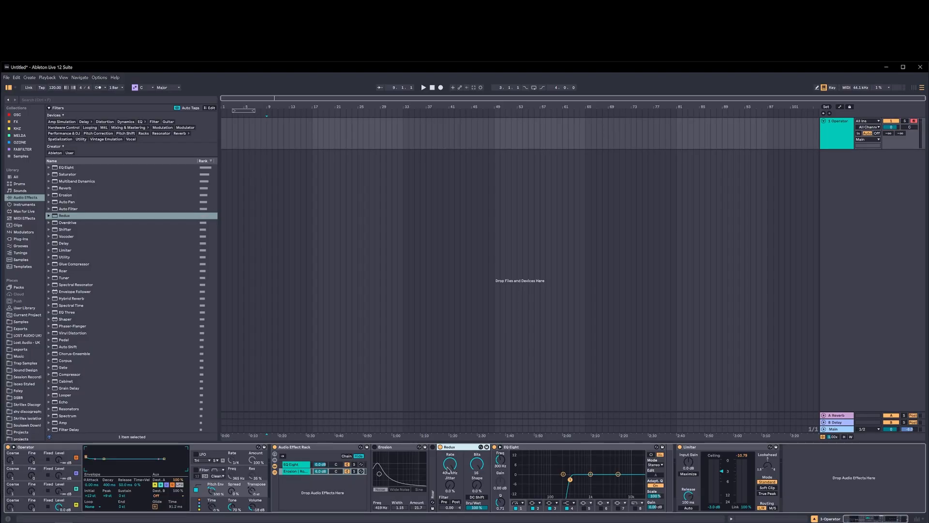
- Lower Redux's sample rate to about 2.8 kHz
{"action": "left_click_drag", "start_coordinate": [449, 466], "coordinate": [450, 492]}
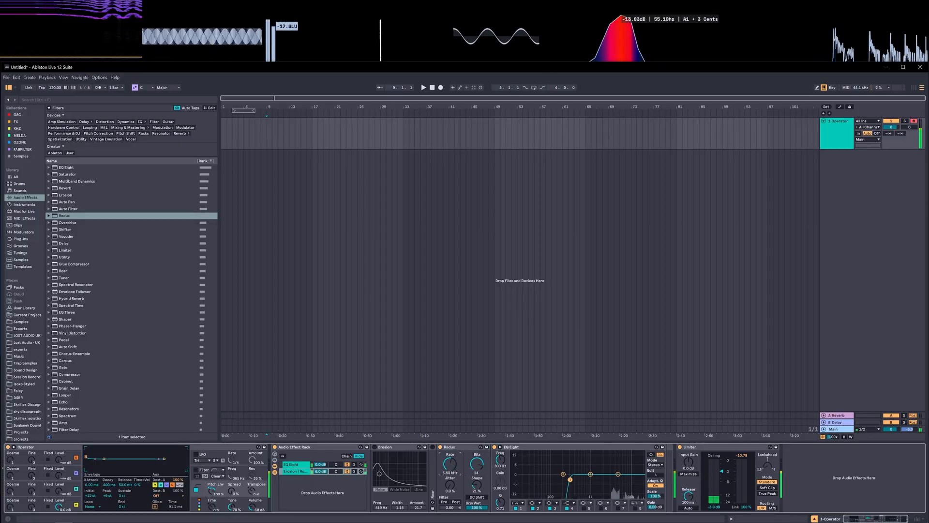
{"action": "left_click_drag", "start_coordinate": [450, 464], "coordinate": [450, 473]}
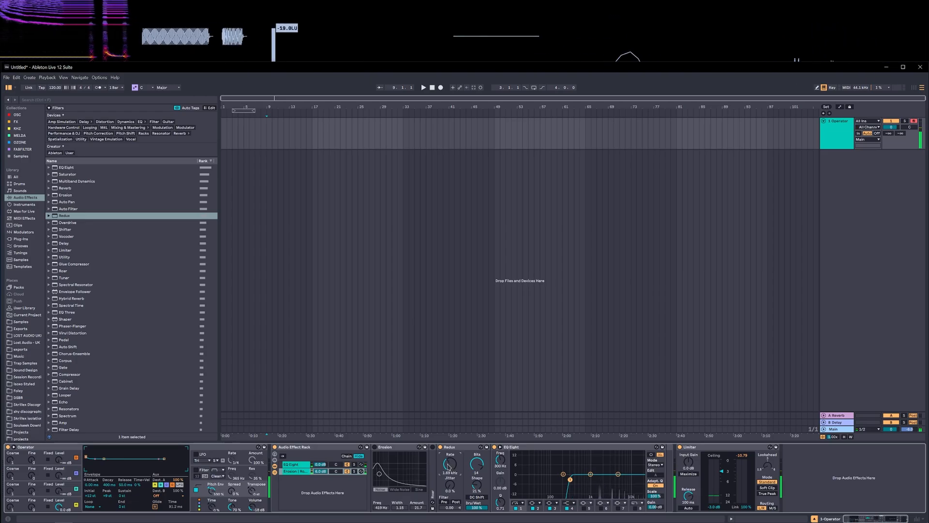